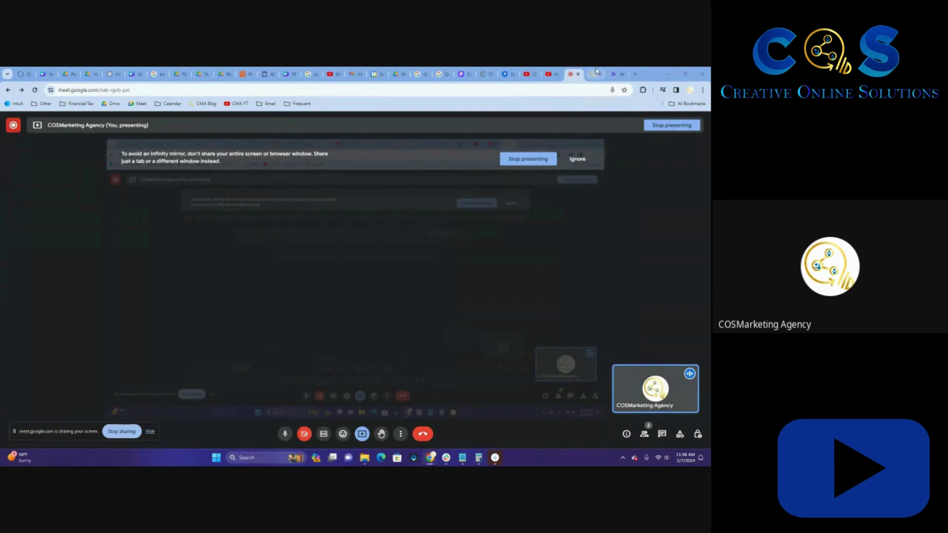
- Copy the 'How To Schedule YouTube Videos | Health Industry' video URL from YouTube, then go back to VeeFly
{"action": "left_click", "coordinate": [550, 73]}
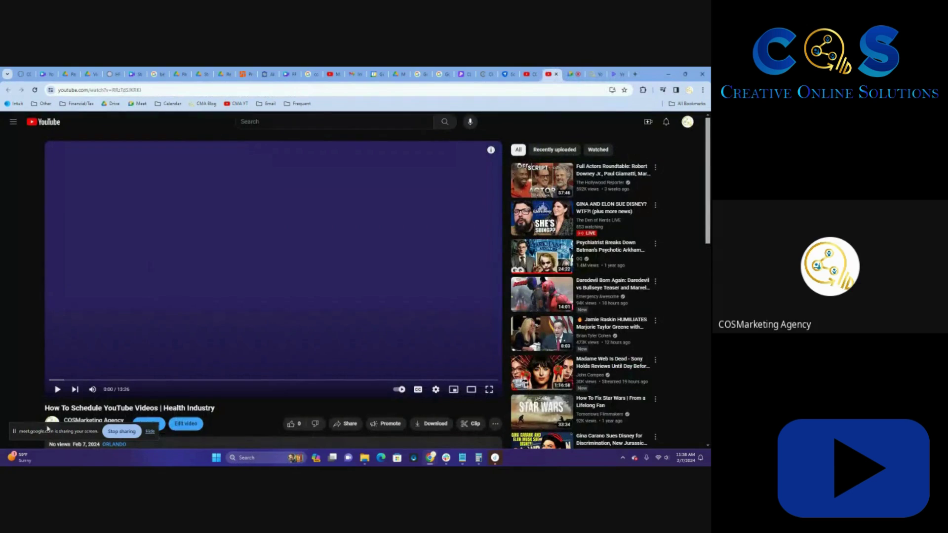
{"action": "left_click_drag", "start_coordinate": [47, 429], "coordinate": [589, 436]}
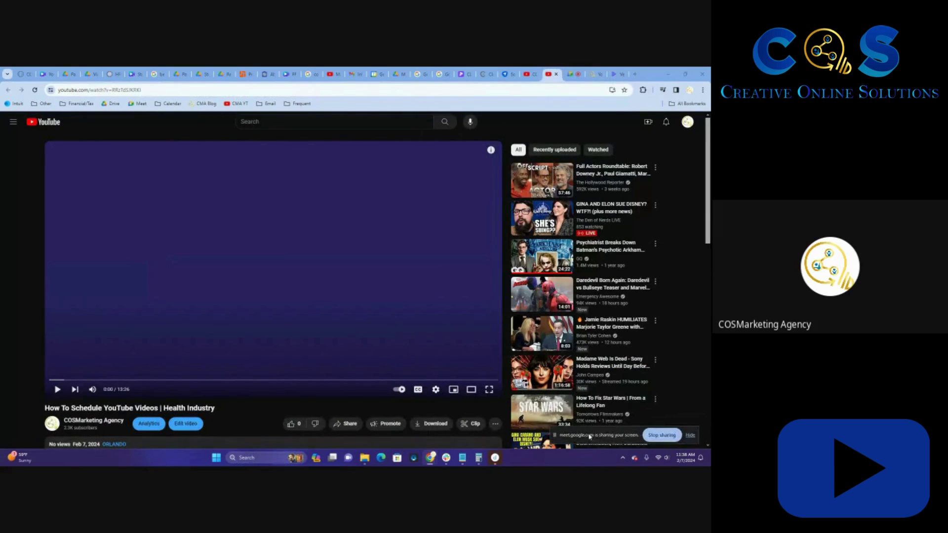
{"action": "left_click", "coordinate": [290, 423]}
{"action": "left_click", "coordinate": [53, 380]}
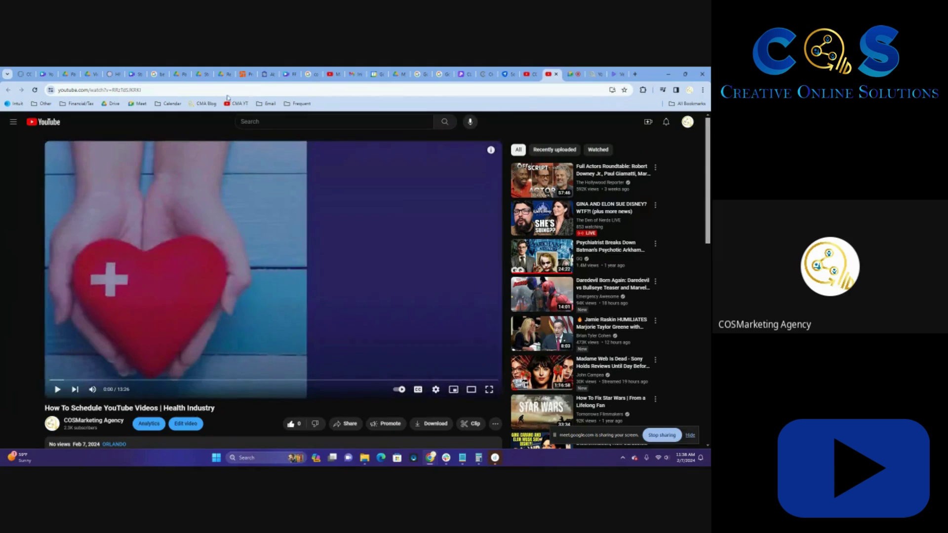
{"action": "left_click", "coordinate": [225, 88]}
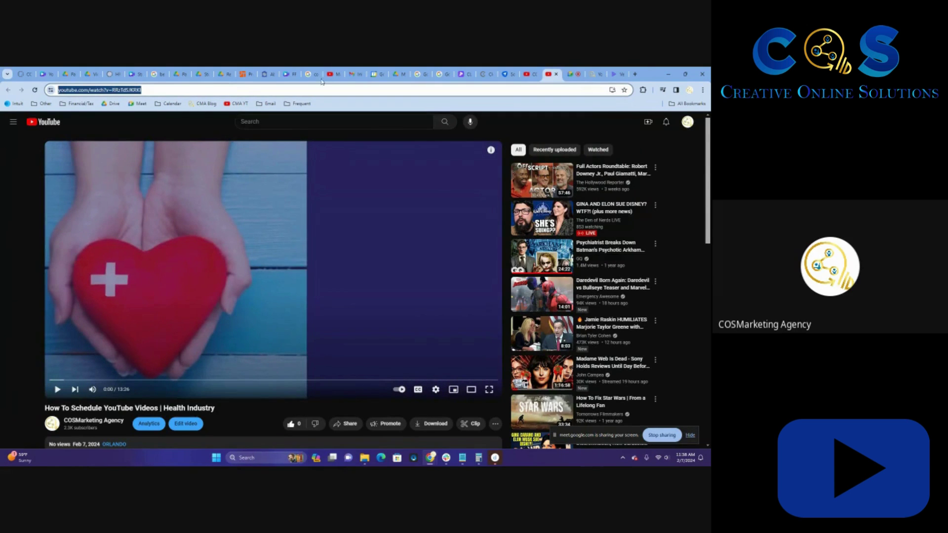
{"action": "left_click", "coordinate": [614, 74]}
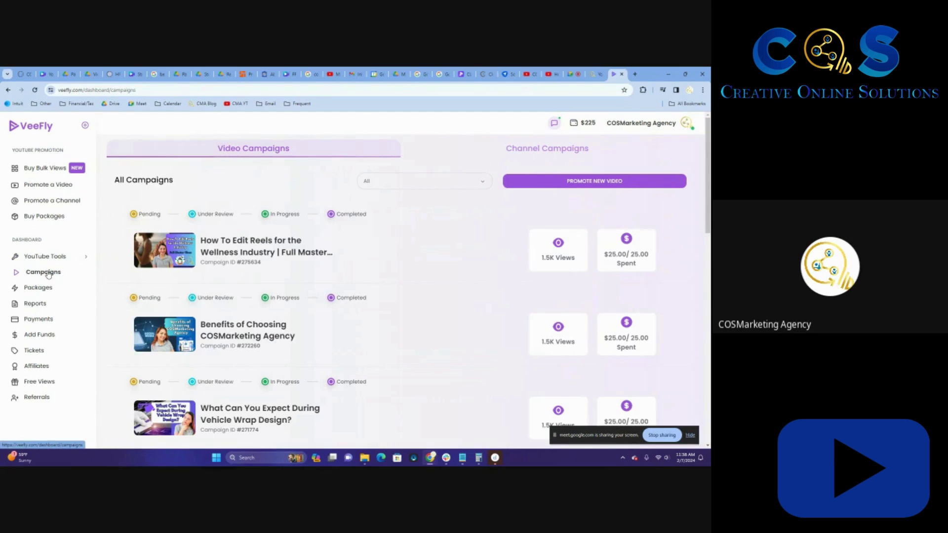
- Start a new video promotion by pasting the Health Industry video link into VeeFly's URL field
{"action": "left_click", "coordinate": [548, 187]}
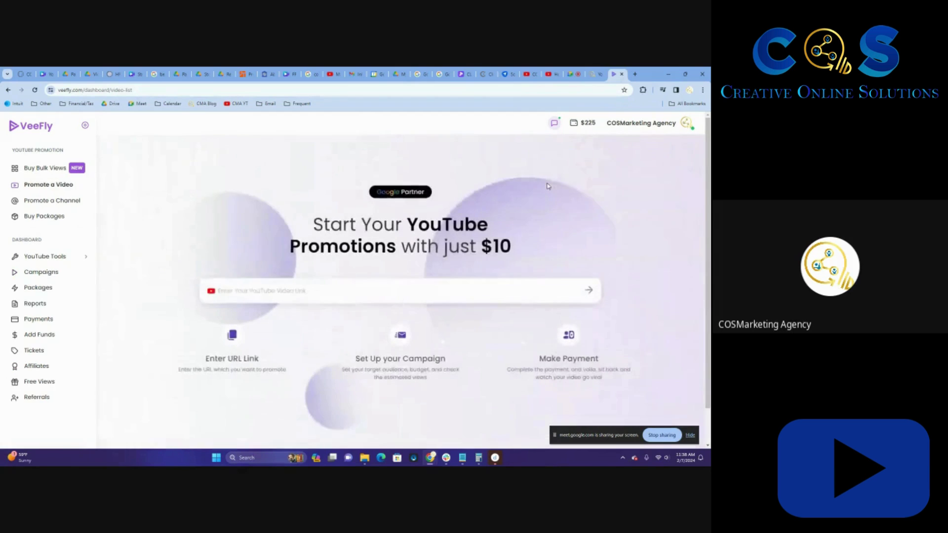
{"action": "left_click", "coordinate": [340, 293]}
{"action": "type", "text": "https://www.youtube.com/watch?v=RRzTdSJKRK"}
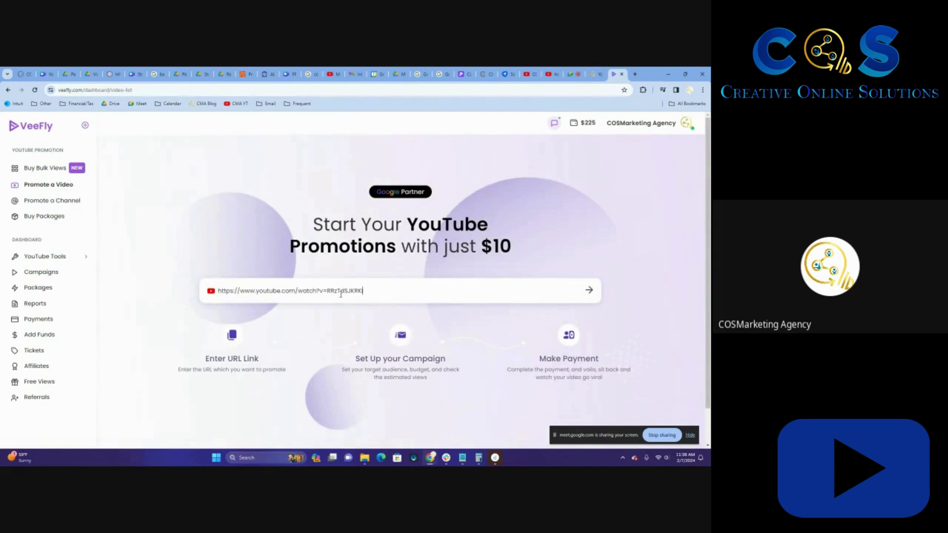
{"action": "key", "text": "Return"}
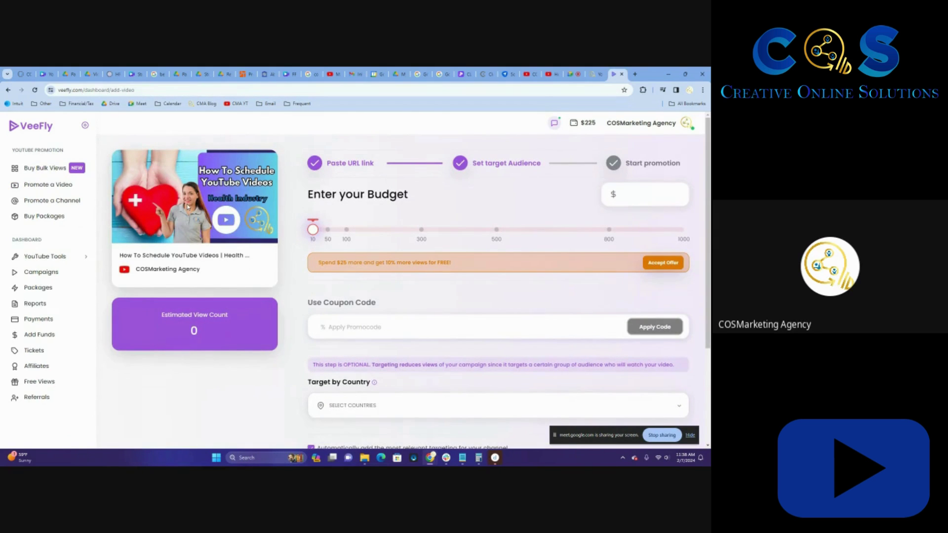
- Accept the $25 budget offer with coupon VEE10, bringing estimated views to 1375–1667
{"action": "left_click", "coordinate": [549, 74]}
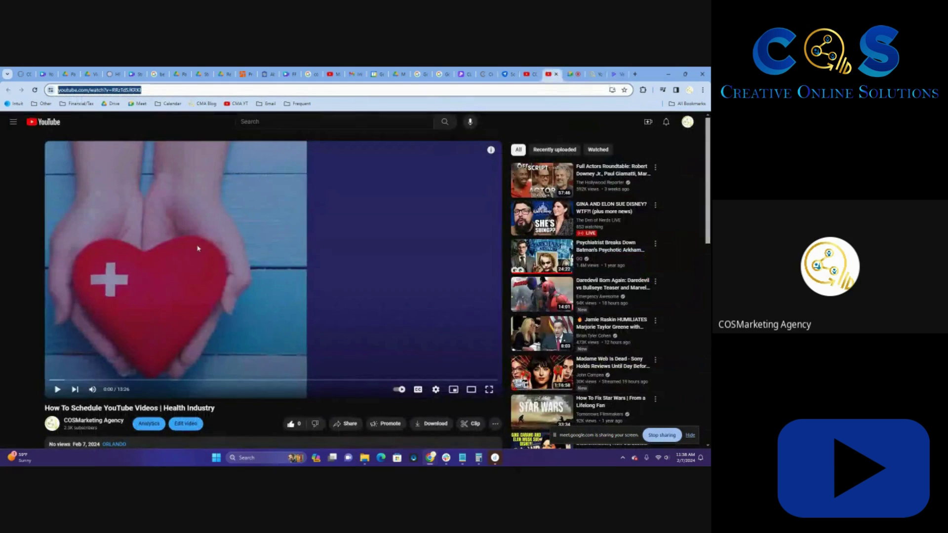
{"action": "left_click_drag", "start_coordinate": [50, 381], "coordinate": [50, 382]}
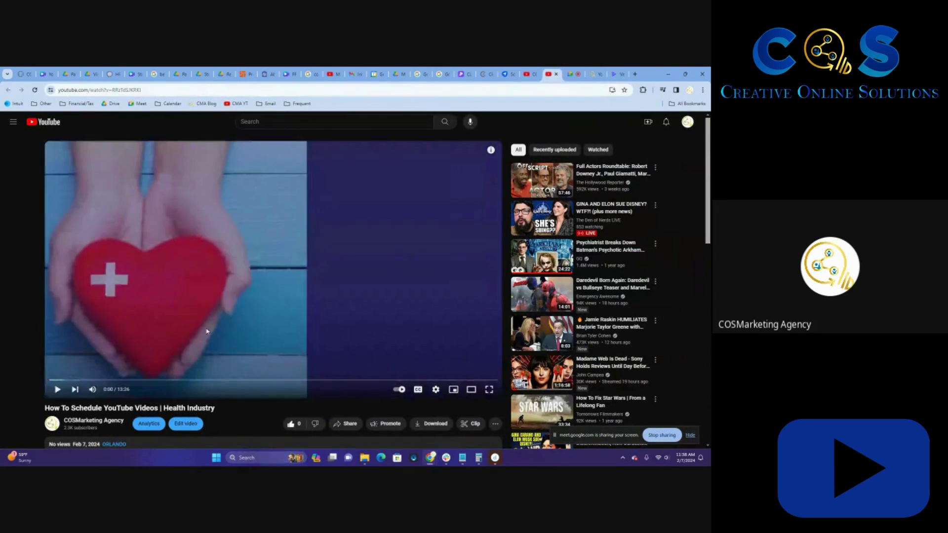
{"action": "left_click", "coordinate": [615, 74]}
{"action": "left_click", "coordinate": [662, 263]}
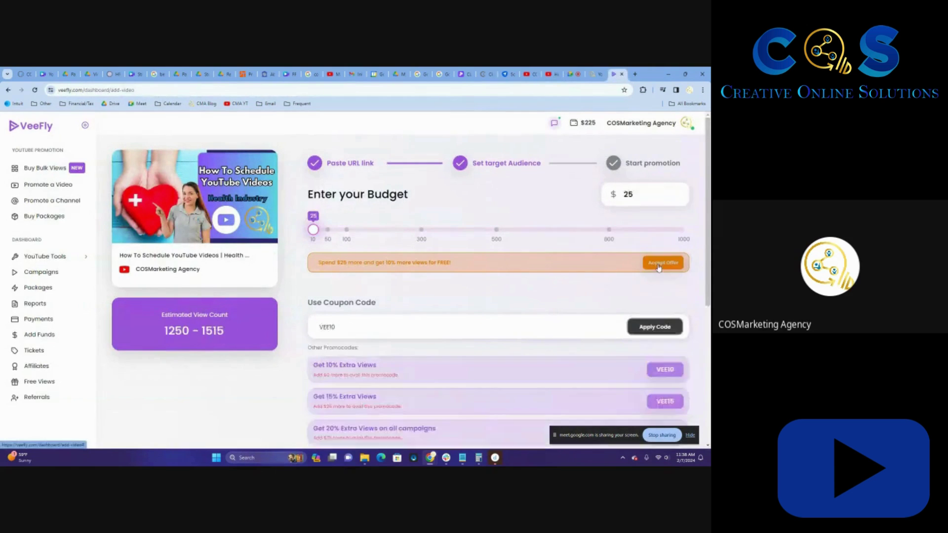
{"action": "left_click_drag", "start_coordinate": [604, 436], "coordinate": [46, 435]}
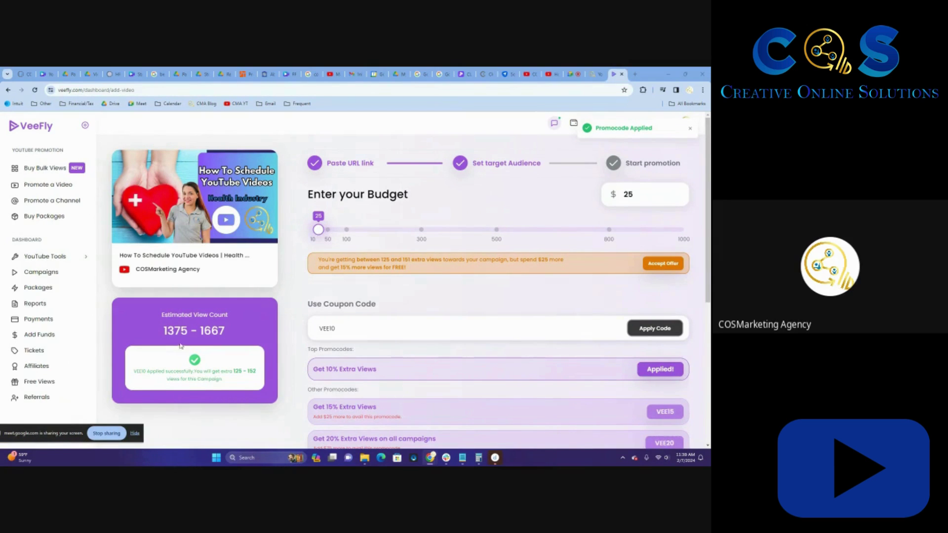
{"action": "left_click_drag", "start_coordinate": [163, 331], "coordinate": [230, 335]}
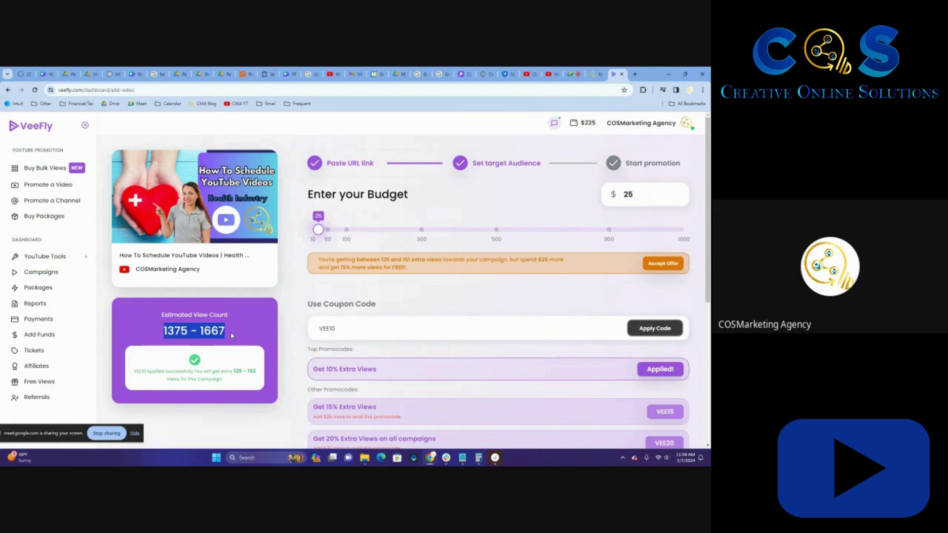
{"action": "left_click", "coordinate": [230, 332]}
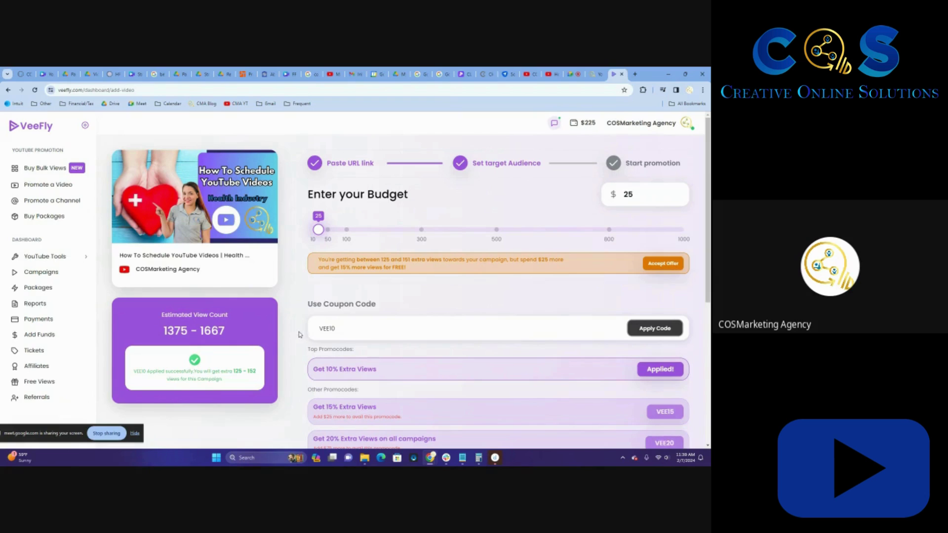
{"action": "left_click_drag", "start_coordinate": [222, 331], "coordinate": [201, 331]}
{"action": "left_click", "coordinate": [233, 334]}
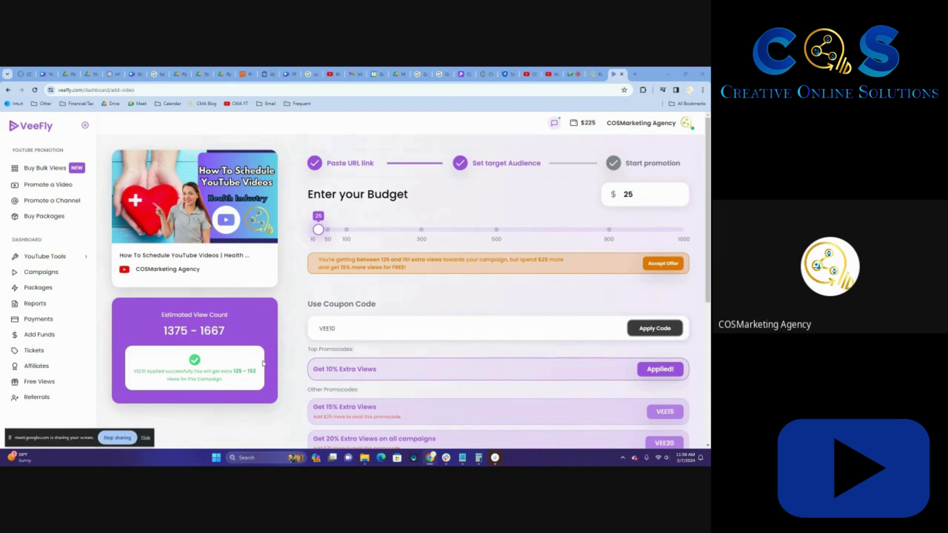
- Leave Target by Country empty with auto-targeting on, keeping the 1375–1667 view estimate
{"action": "scroll", "coordinate": [277, 368], "scroll_direction": "down", "scroll_amount": 3}
{"action": "scroll", "coordinate": [277, 367], "scroll_direction": "down", "scroll_amount": 2}
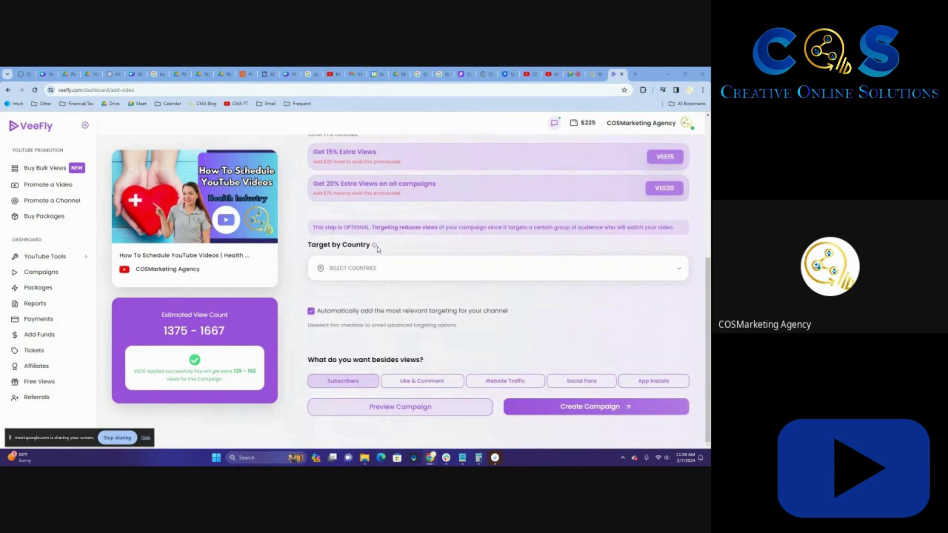
{"action": "left_click_drag", "start_coordinate": [375, 246], "coordinate": [290, 248]}
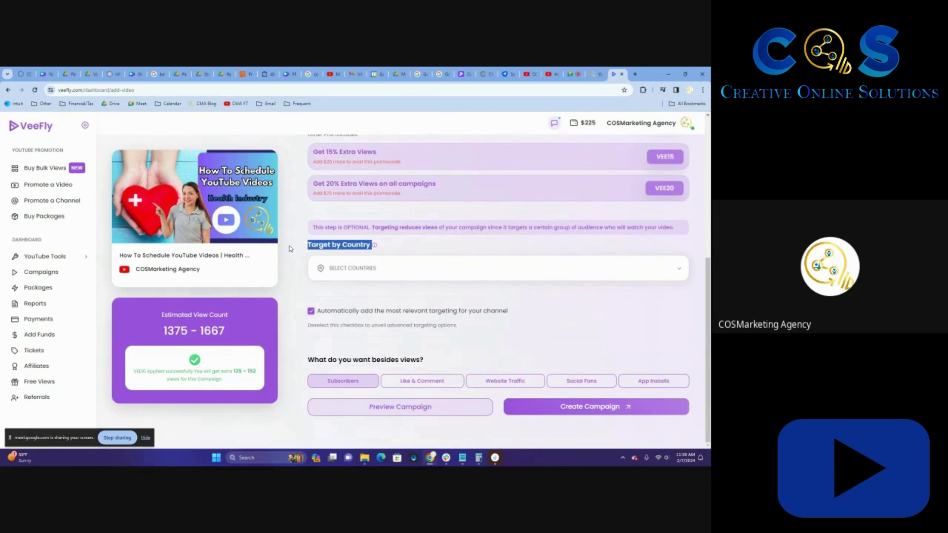
{"action": "left_click", "coordinate": [302, 261]}
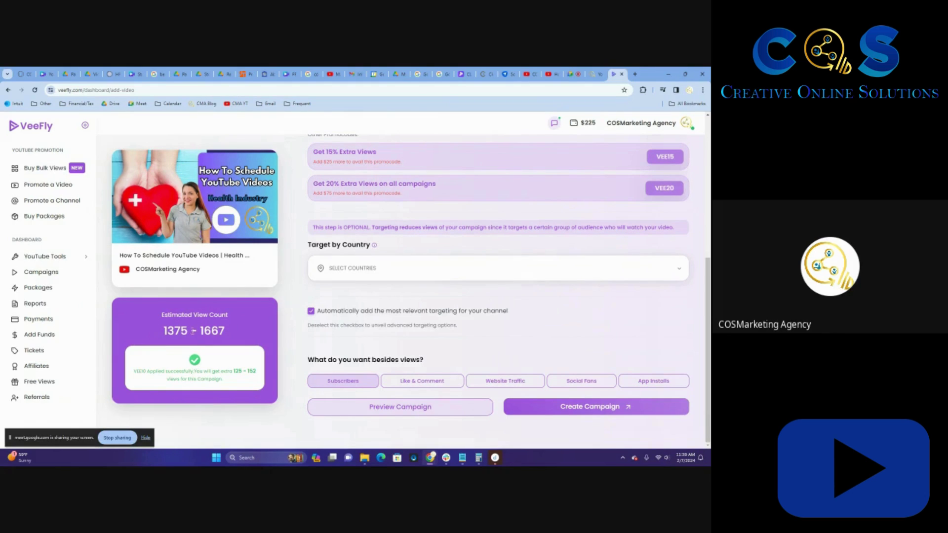
{"action": "left_click_drag", "start_coordinate": [225, 331], "coordinate": [166, 331]}
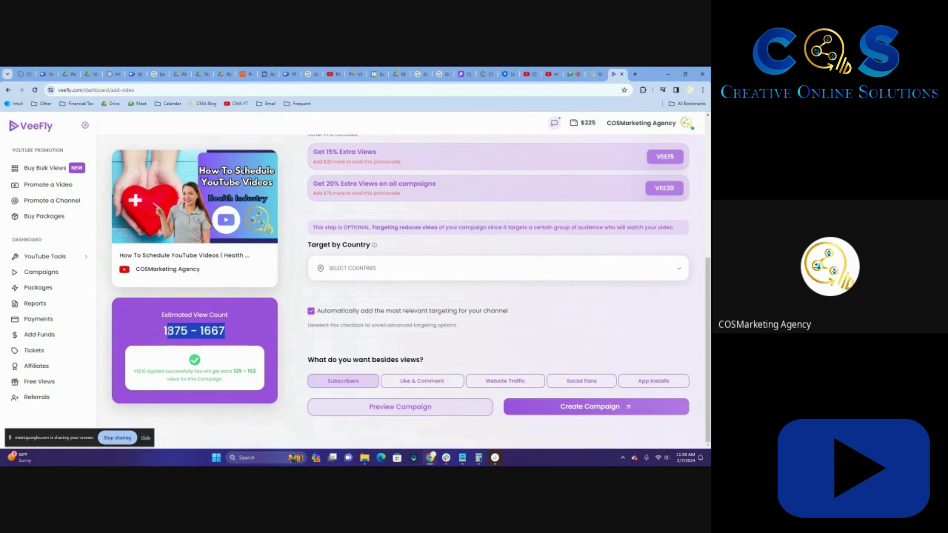
{"action": "left_click", "coordinate": [297, 336]}
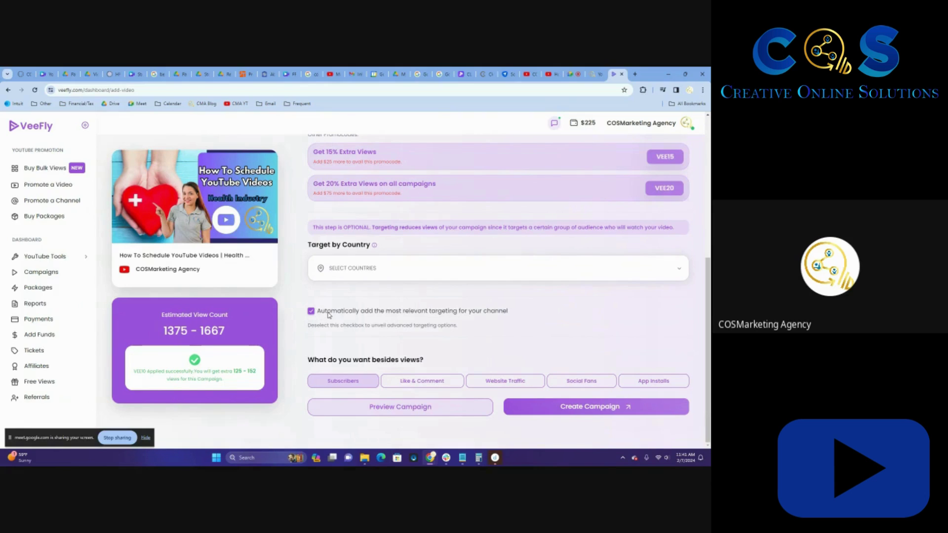
- Choose Website Traffic as the extra goal under 'What do you want besides views?'
{"action": "left_click_drag", "start_coordinate": [329, 313], "coordinate": [519, 315]}
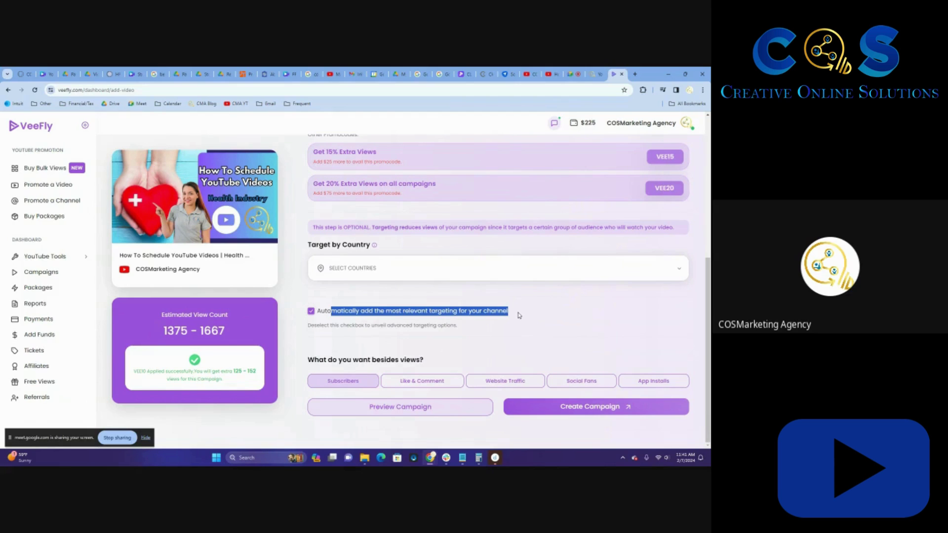
{"action": "left_click", "coordinate": [519, 315]}
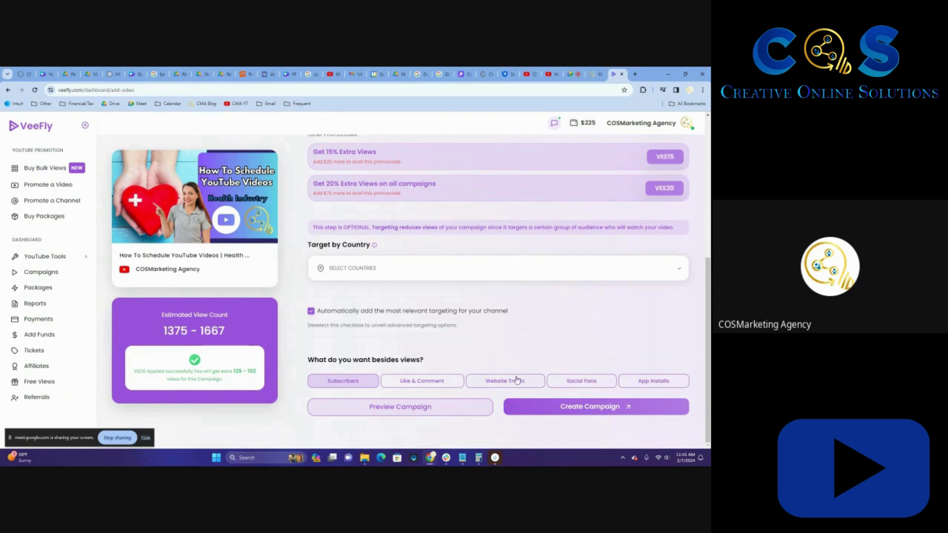
{"action": "left_click", "coordinate": [517, 382]}
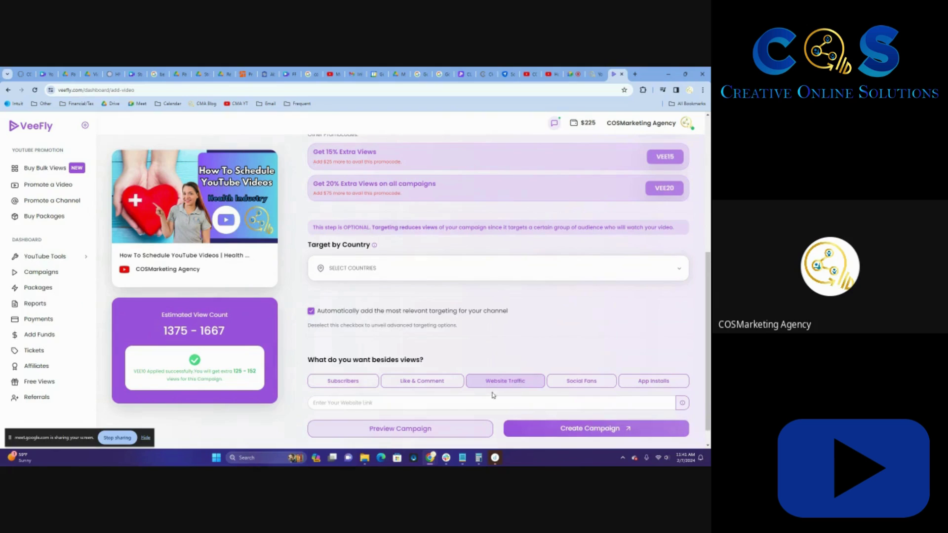
- Open the agency's YouTube Advertising page at cosmarketingagency.com/youtube-ads-company/ and copy its address
{"action": "left_click", "coordinate": [592, 74]}
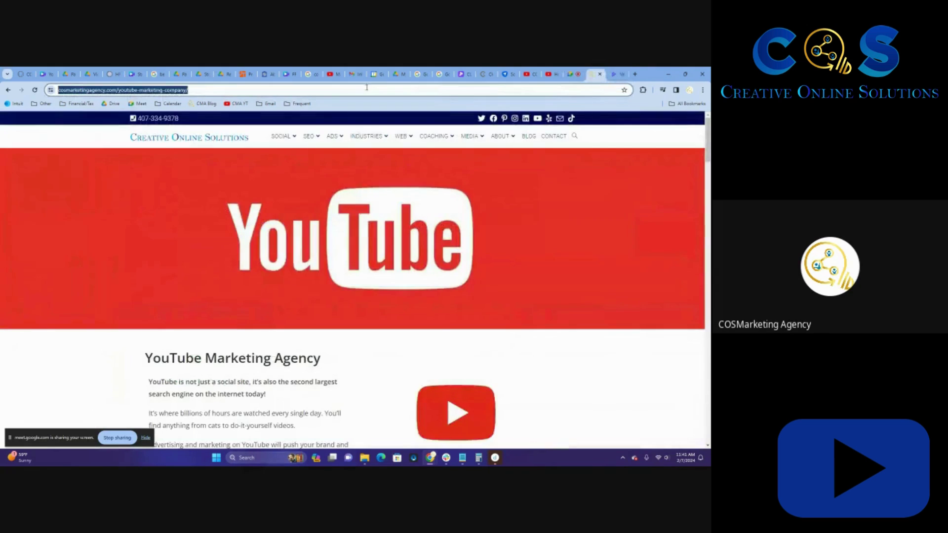
{"action": "triple_click", "coordinate": [339, 88]}
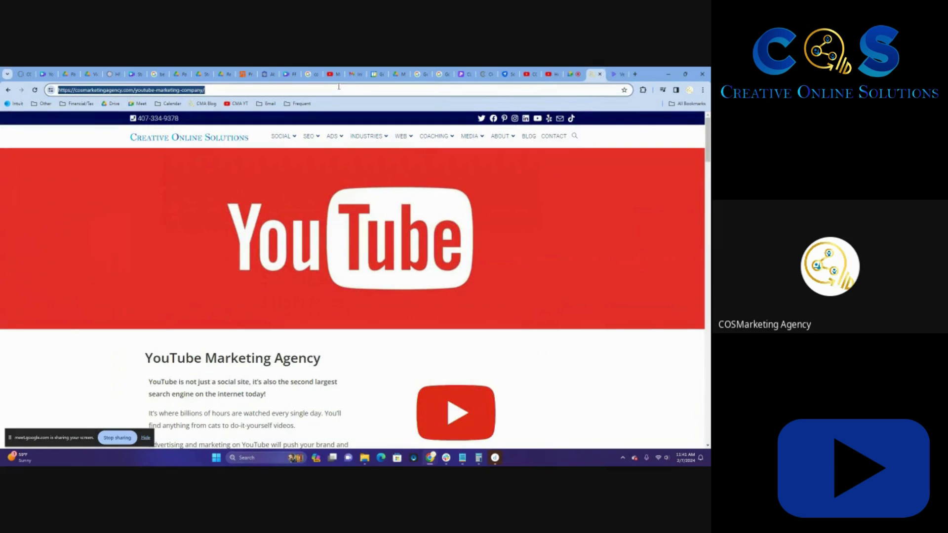
{"action": "mouse_move", "coordinate": [334, 139]}
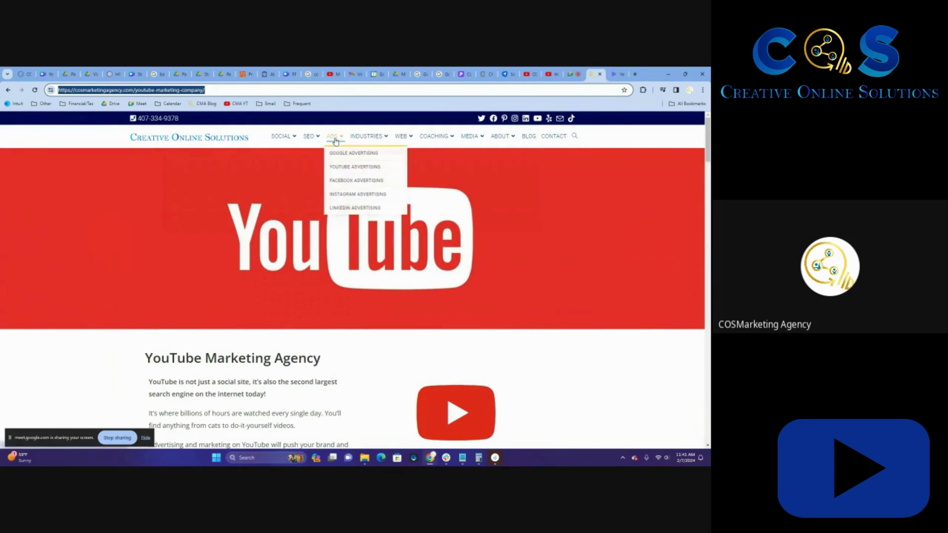
{"action": "left_click", "coordinate": [354, 168]}
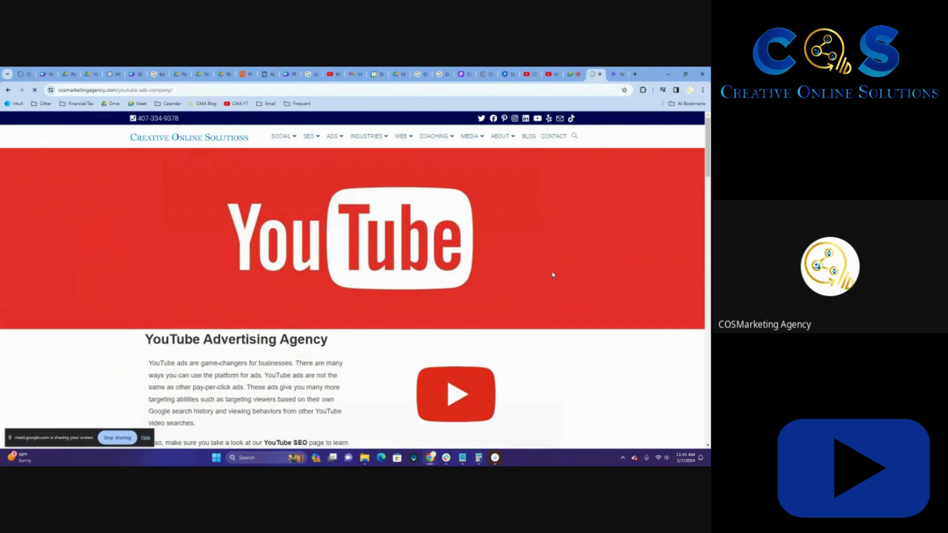
{"action": "scroll", "coordinate": [552, 275], "scroll_direction": "down", "scroll_amount": 10}
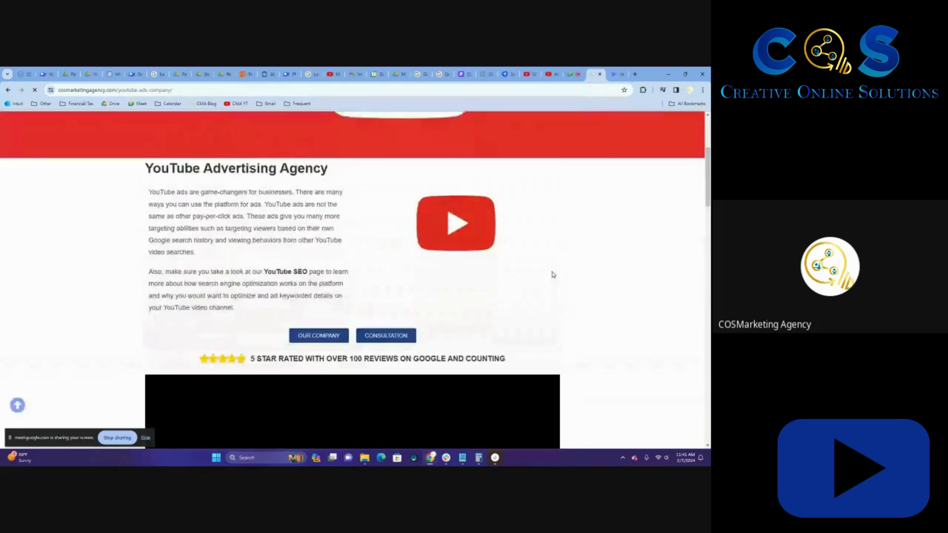
{"action": "scroll", "coordinate": [630, 298], "scroll_direction": "down", "scroll_amount": 20}
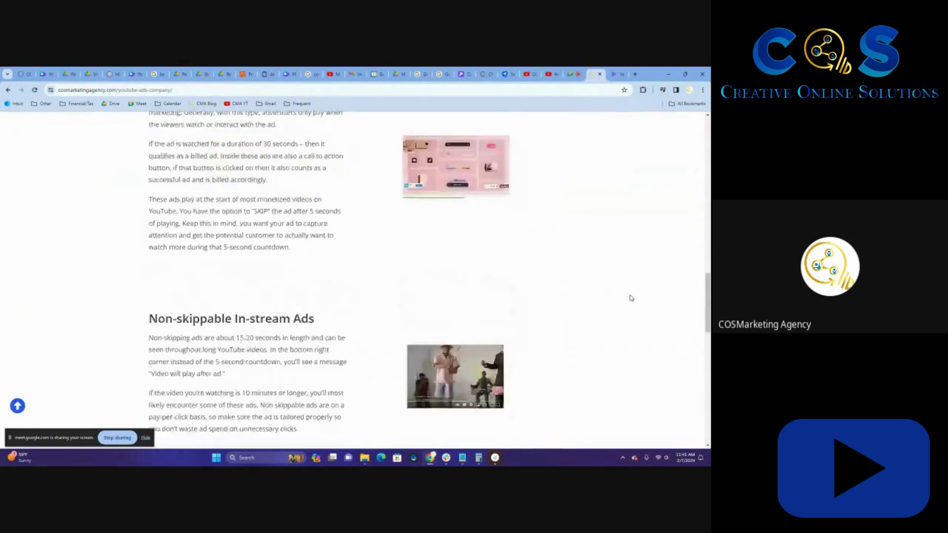
{"action": "scroll", "coordinate": [623, 294], "scroll_direction": "up", "scroll_amount": 12}
{"action": "scroll", "coordinate": [621, 292], "scroll_direction": "up", "scroll_amount": 15}
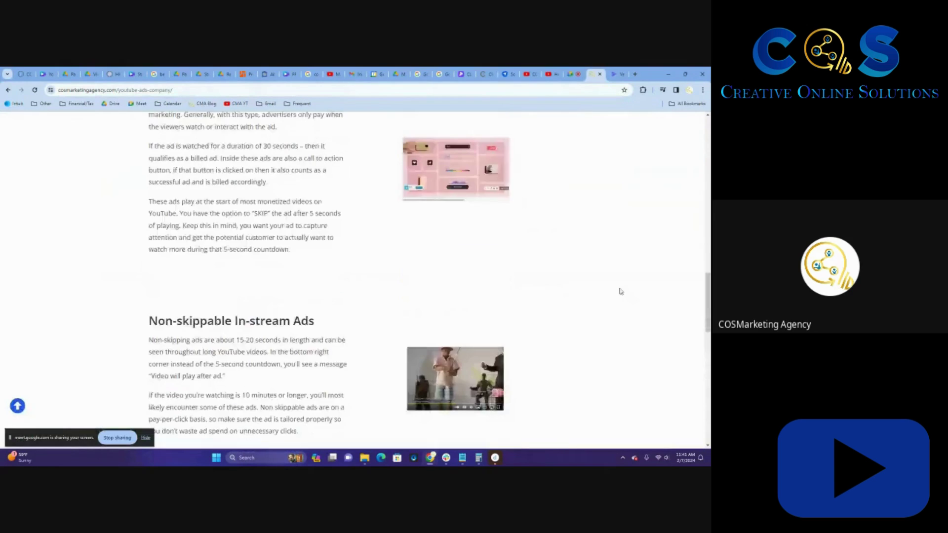
{"action": "scroll", "coordinate": [620, 291], "scroll_direction": "up", "scroll_amount": 10}
{"action": "left_click", "coordinate": [262, 91]}
{"action": "key", "text": "ctrl+c"}
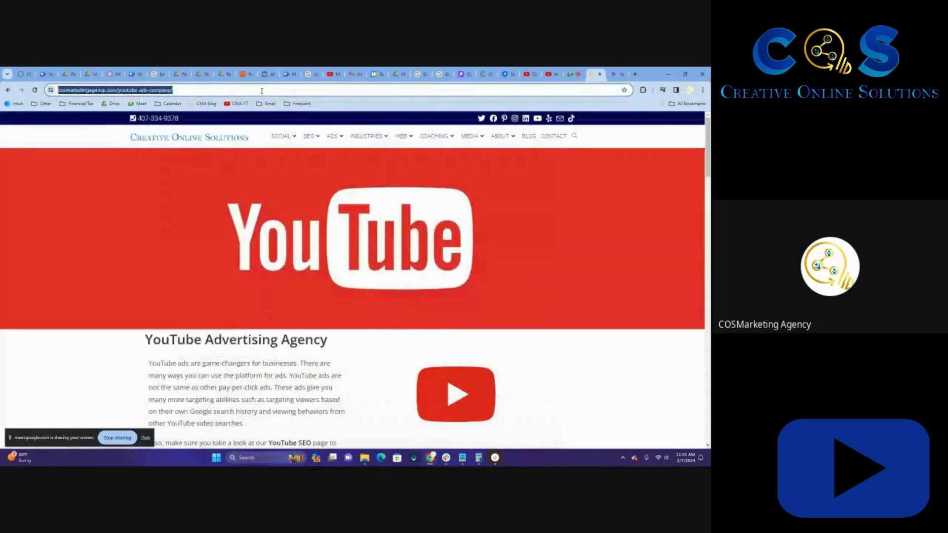
{"action": "left_click", "coordinate": [616, 74]}
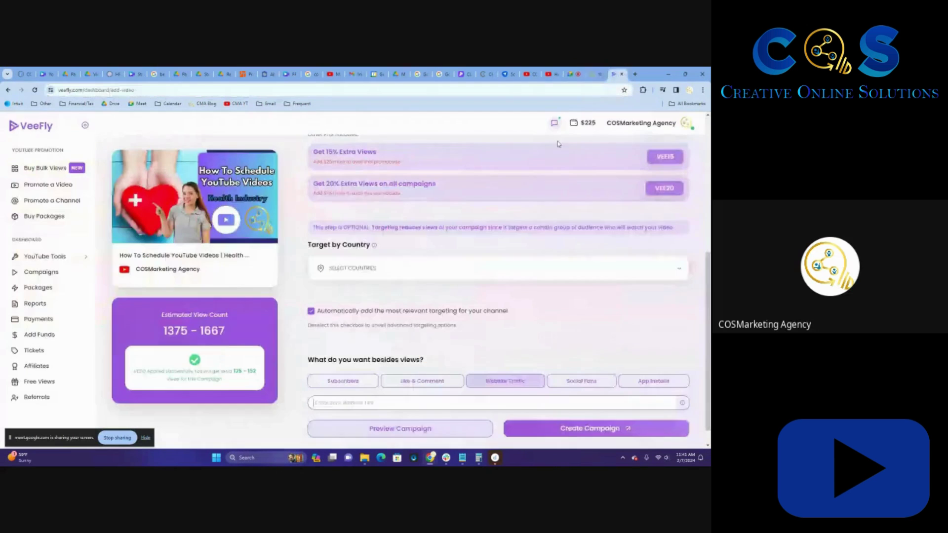
{"action": "left_click", "coordinate": [361, 401]}
{"action": "key", "text": "ctrl+v"}
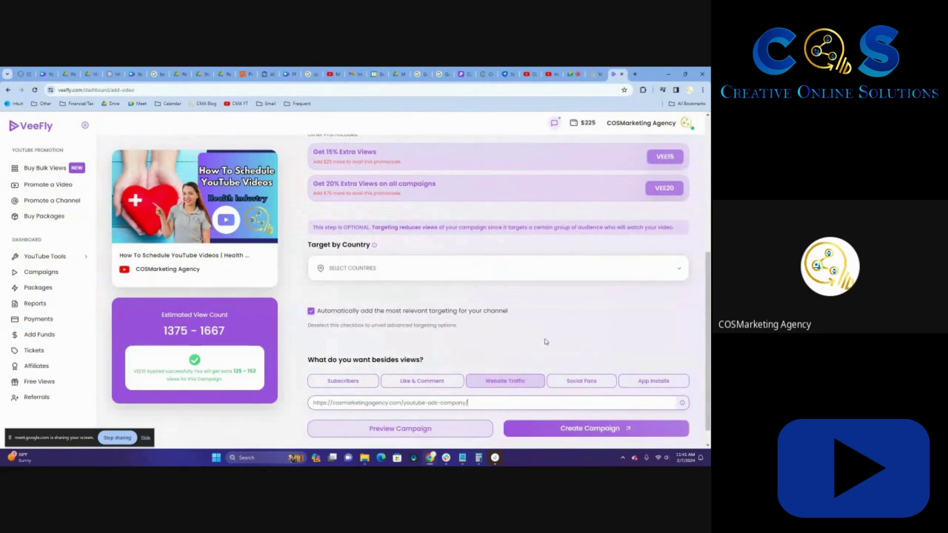
{"action": "scroll", "coordinate": [542, 361], "scroll_direction": "down", "scroll_amount": 1}
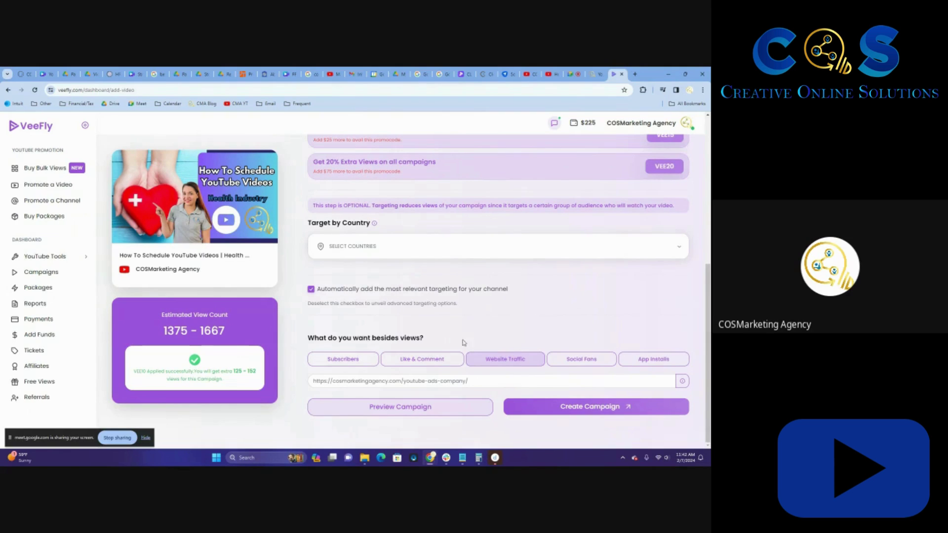
- Create the campaign, then settle the $25.00 Bill Summary using Pay from wallet
{"action": "left_click", "coordinate": [549, 409]}
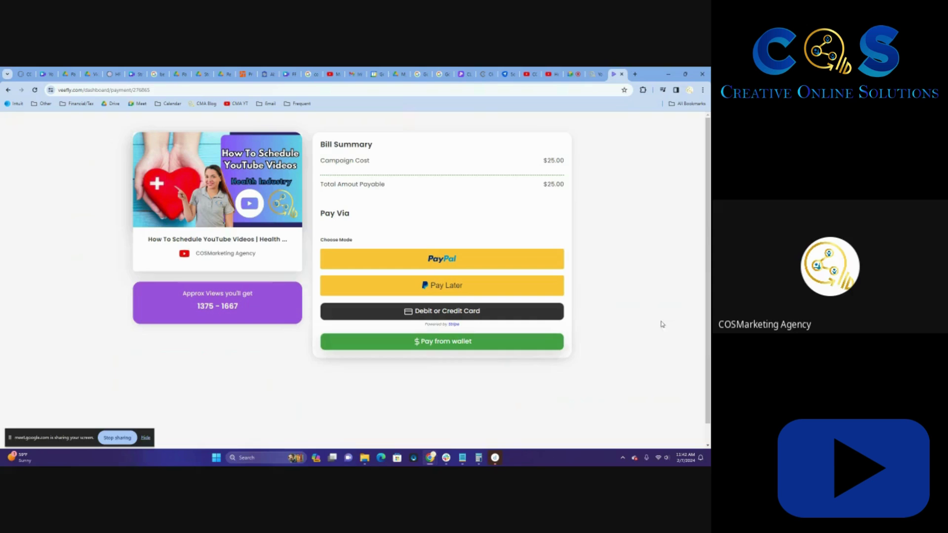
{"action": "left_click", "coordinate": [450, 345]}
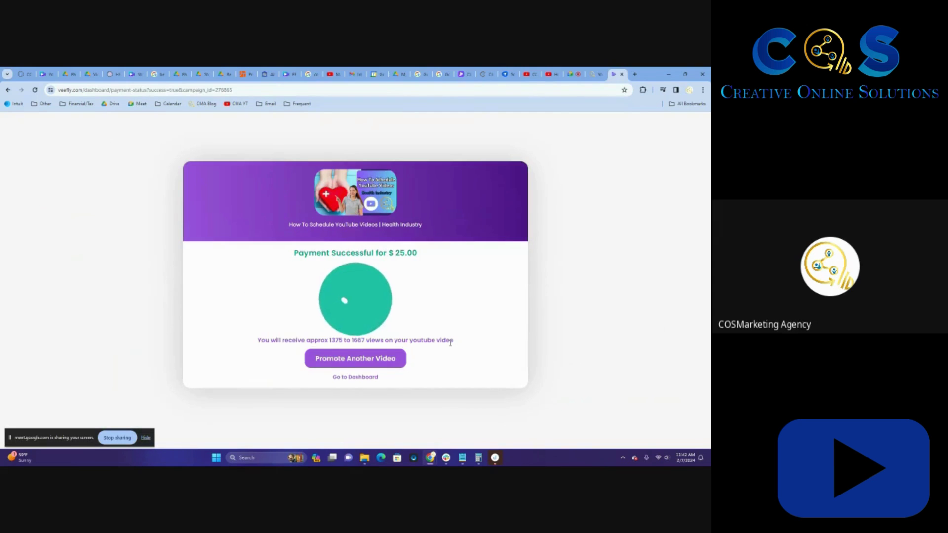
- Go to the dashboard and find the Health Industry campaign listed as Pending, $0/25.00 spent
{"action": "left_click", "coordinate": [360, 379]}
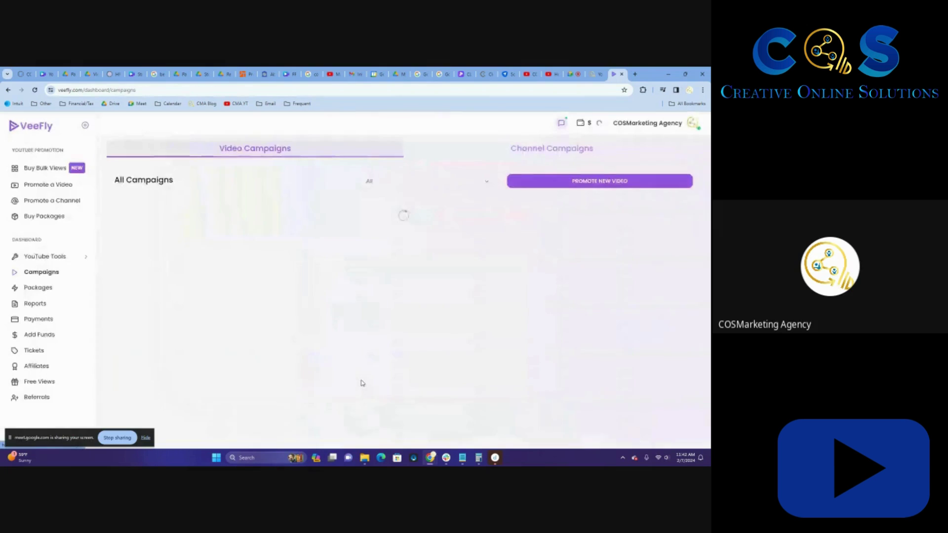
{"action": "mouse_move", "coordinate": [154, 217]}
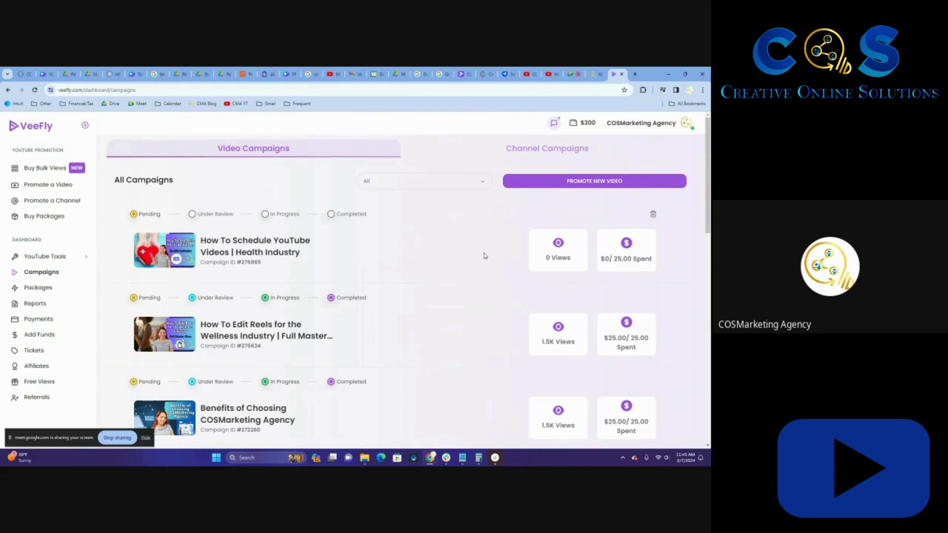
- Switch back to the Google Meet tab where the screen is being presented
{"action": "left_click", "coordinate": [571, 75]}
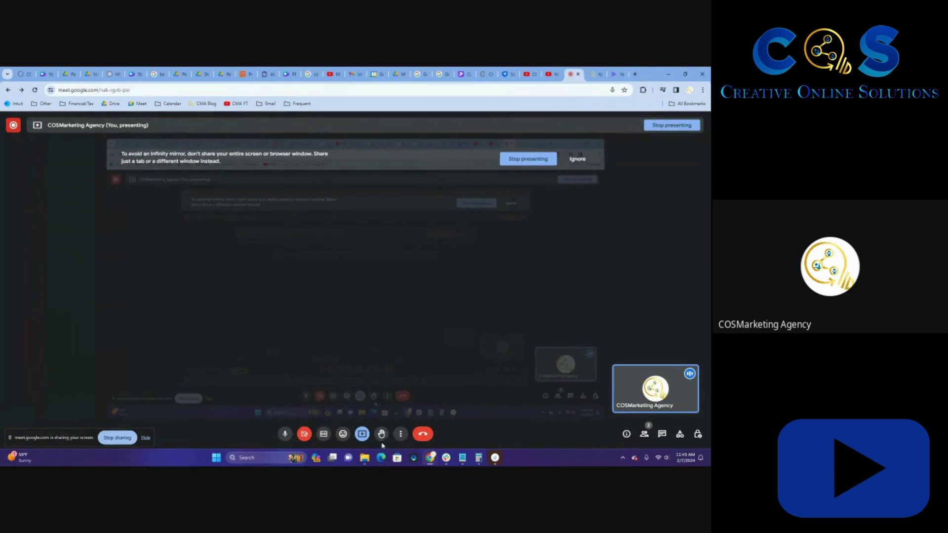